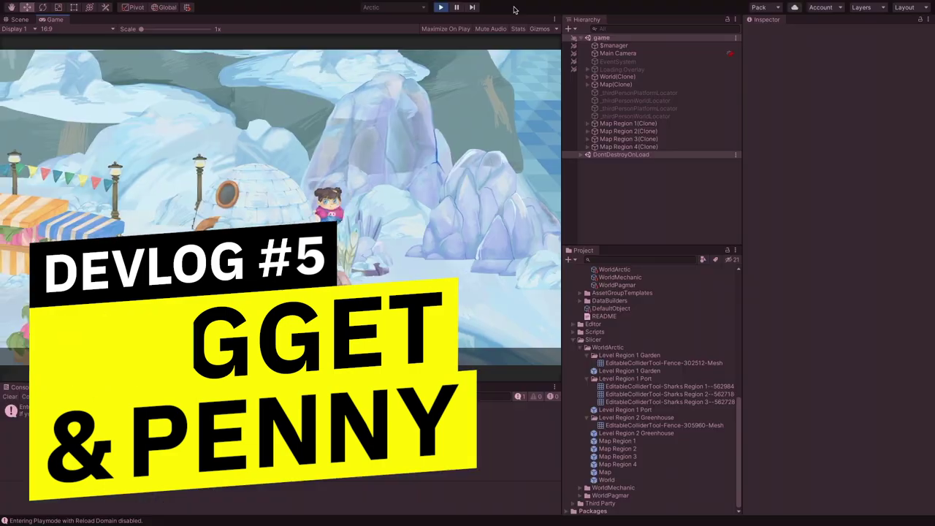
Walk the character across the Arctic map in the running game
{"action": "key", "text": "Right"}
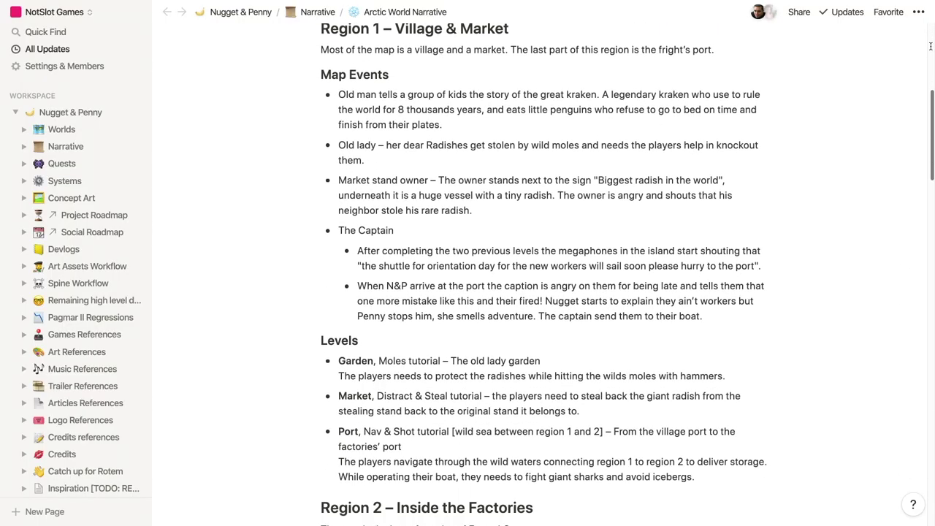
Switch to Notion and read through the Arctic World Narrative page from Region 1 to Region 4
{"action": "scroll", "coordinate": [931, 46], "scroll_direction": "down", "scroll_amount": 5}
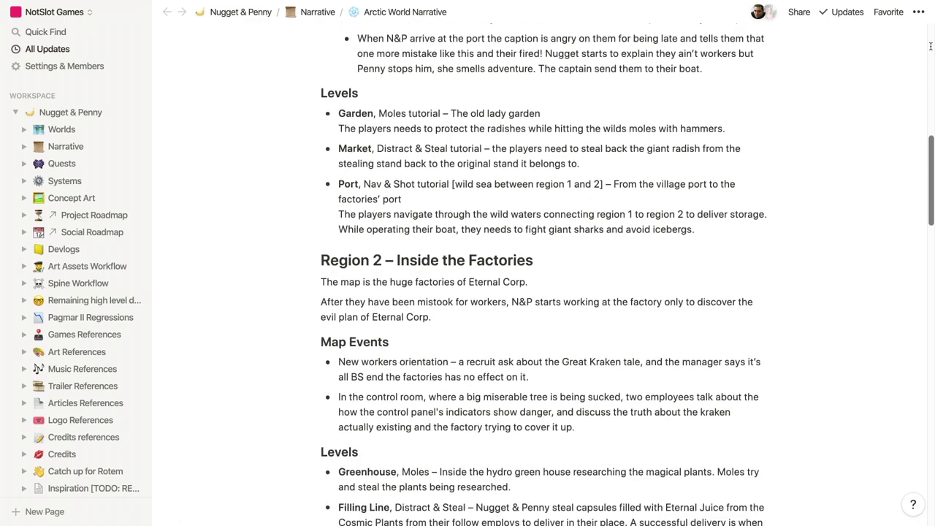
{"action": "scroll", "coordinate": [930, 46], "scroll_direction": "down", "scroll_amount": 5}
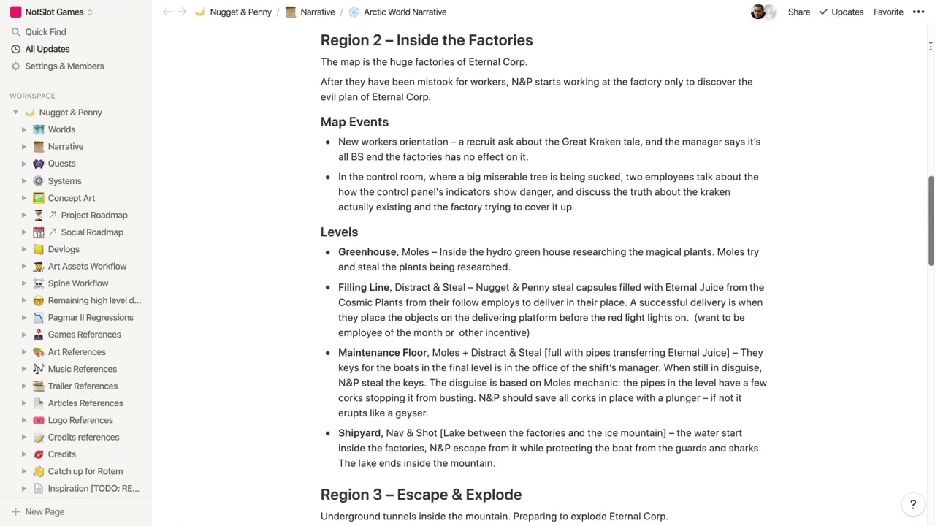
{"action": "scroll", "coordinate": [931, 47], "scroll_direction": "down", "scroll_amount": 5}
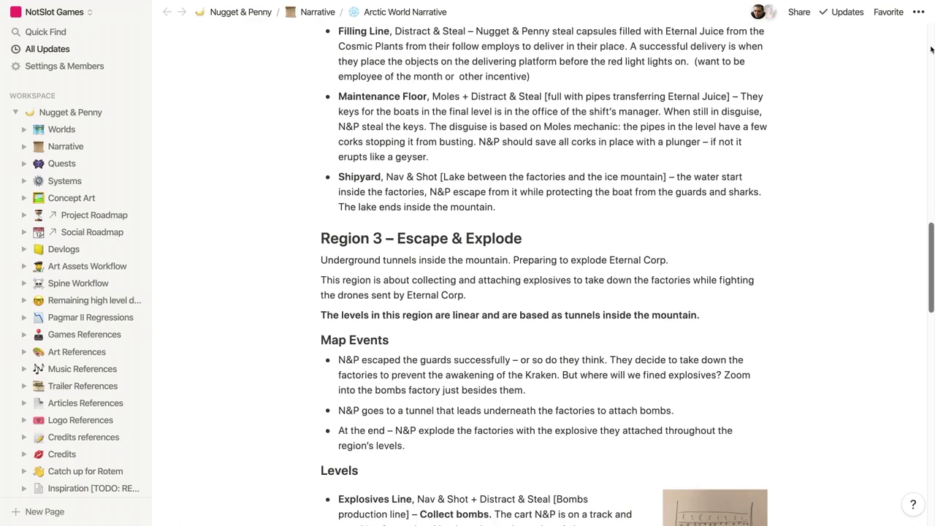
{"action": "scroll", "coordinate": [931, 49], "scroll_direction": "down", "scroll_amount": 5}
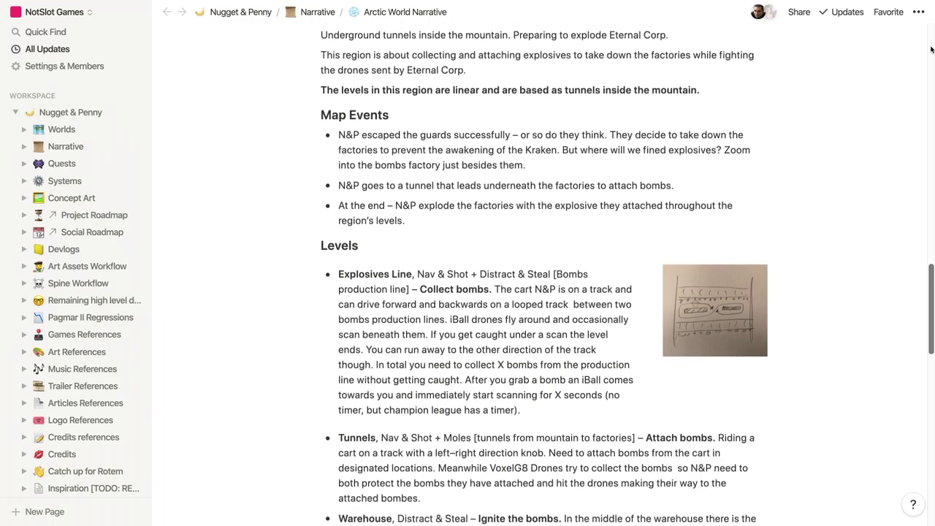
{"action": "scroll", "coordinate": [931, 49], "scroll_direction": "down", "scroll_amount": 5}
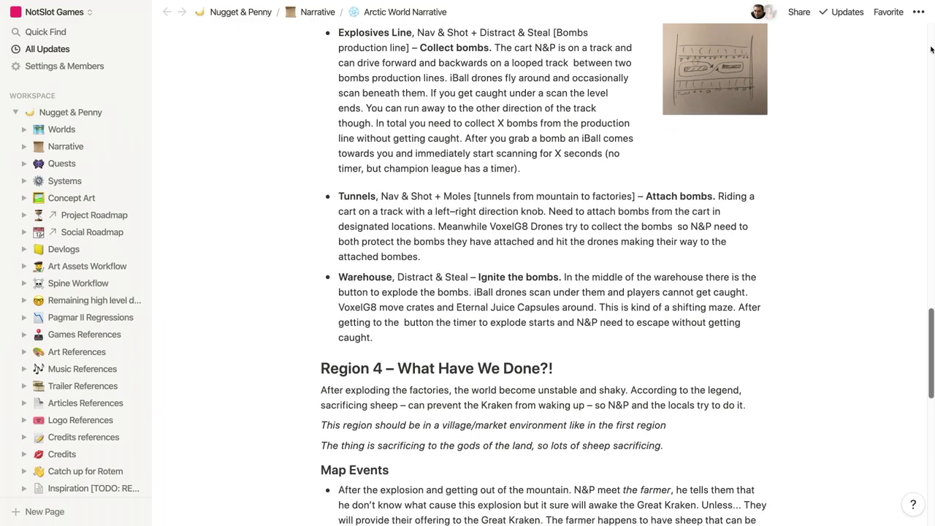
{"action": "scroll", "coordinate": [931, 49], "scroll_direction": "down", "scroll_amount": 4}
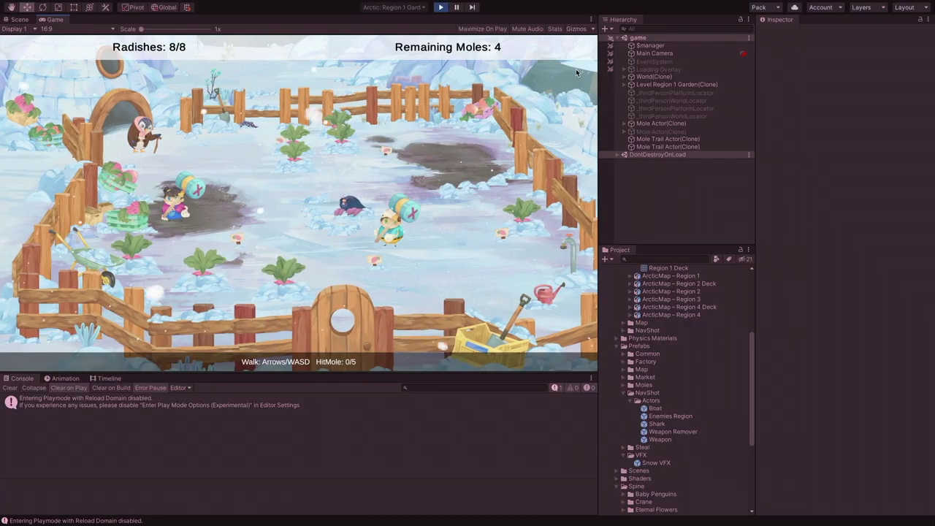
Switch to Unity and playtest the Region 1 Garden level, moving the hammer-carrying characters among the radishes and moles
{"action": "key", "text": "Up"}
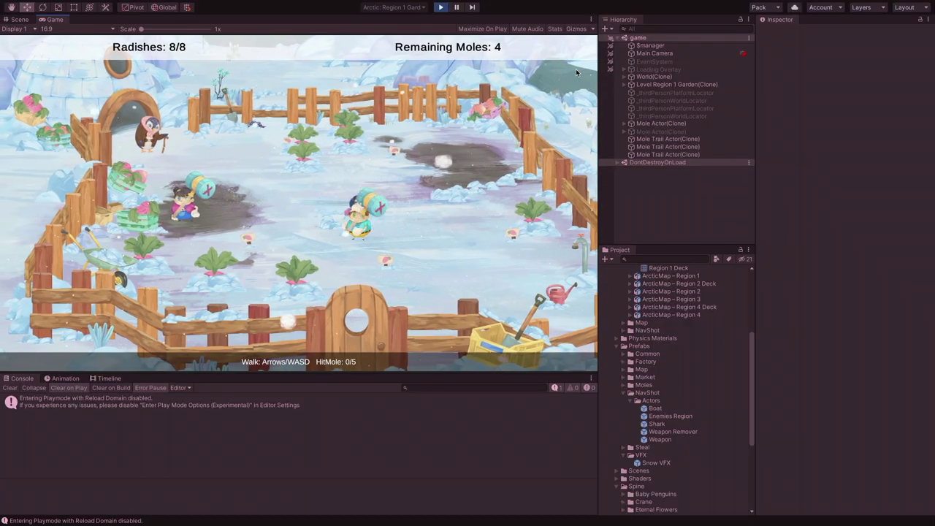
{"action": "key", "text": "Right"}
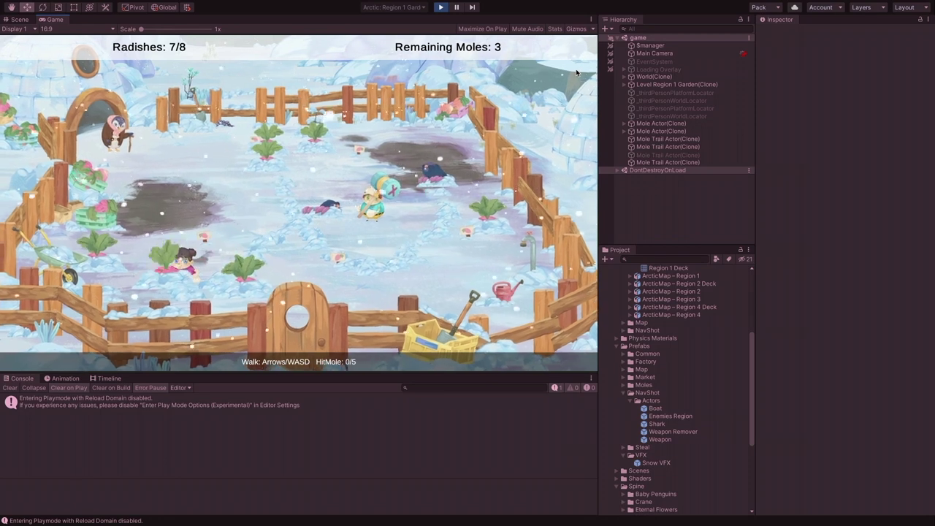
{"action": "key", "text": "Left"}
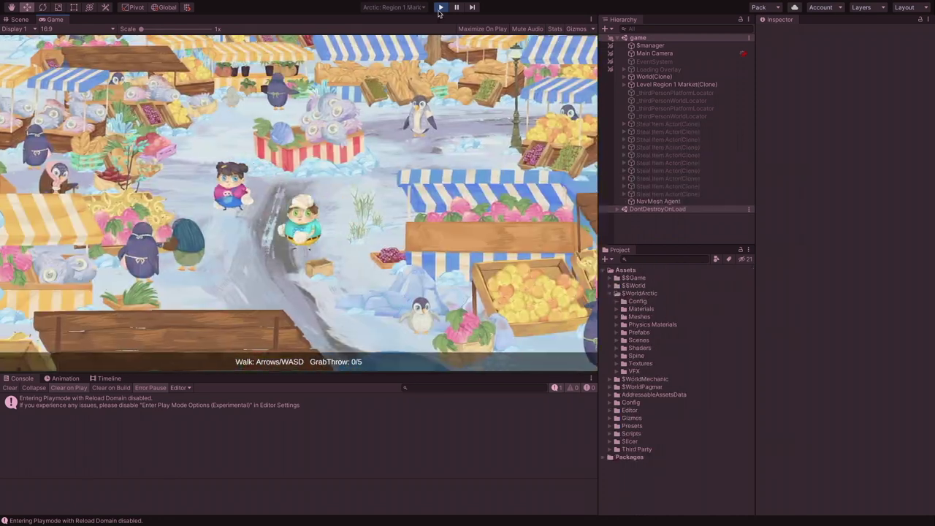
Playtest the Region 1 Market level, carrying a radish past the stalls toward the far side of the market
{"action": "key", "text": "Down"}
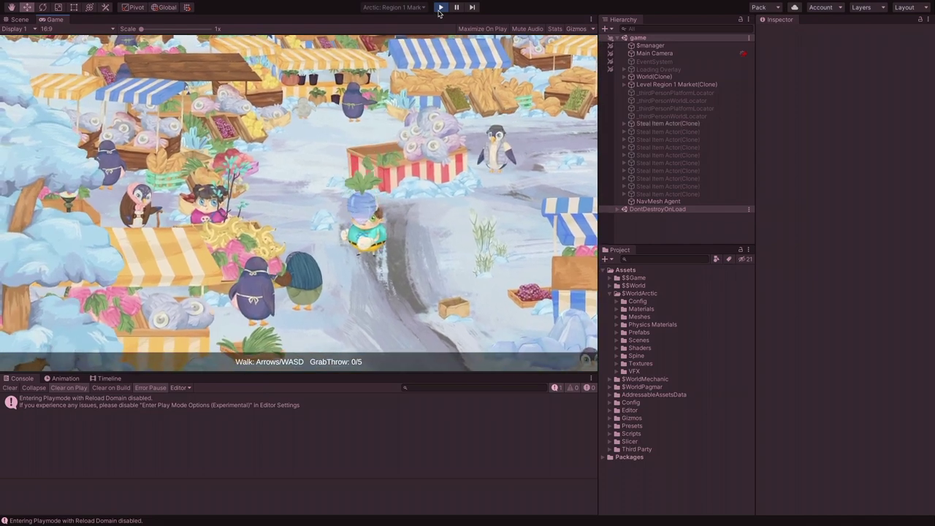
{"action": "key", "text": "Right"}
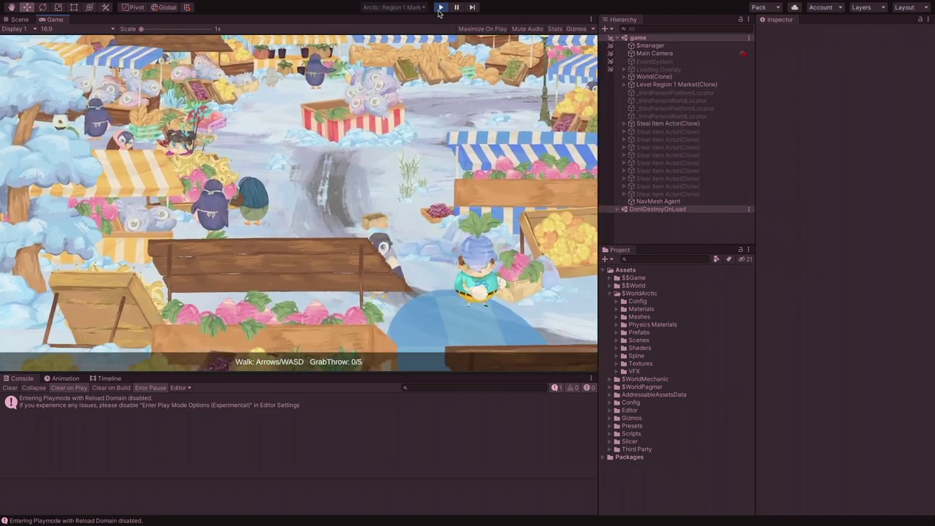
{"action": "key", "text": "Right"}
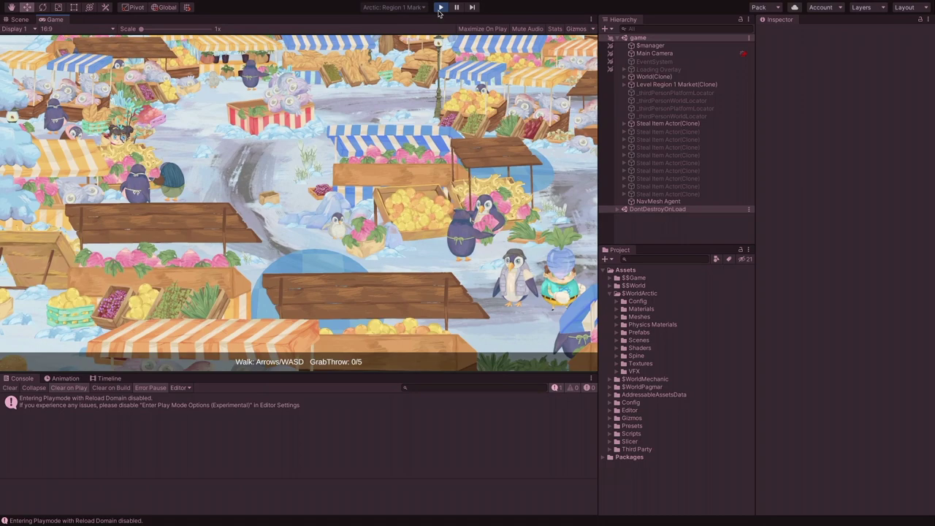
{"action": "key", "text": "Right"}
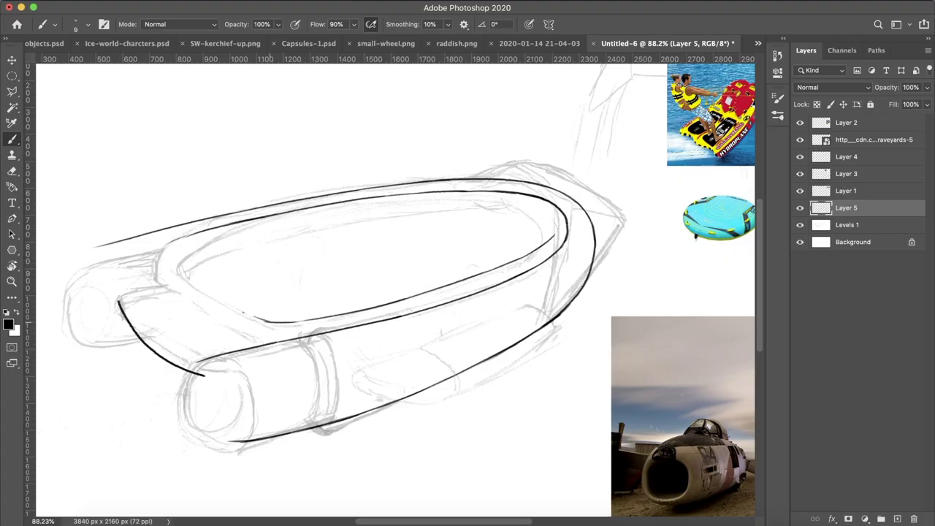
{"action": "scroll", "coordinate": [269, 313], "scroll_direction": "up", "scroll_amount": 2, "text": "alt"}
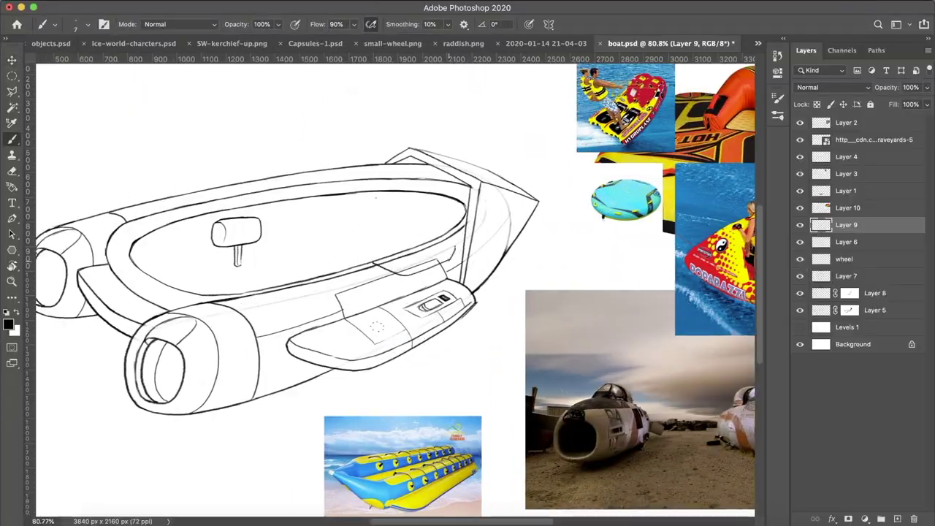
{"action": "scroll", "coordinate": [377, 327], "scroll_direction": "up", "scroll_amount": 3, "text": "alt"}
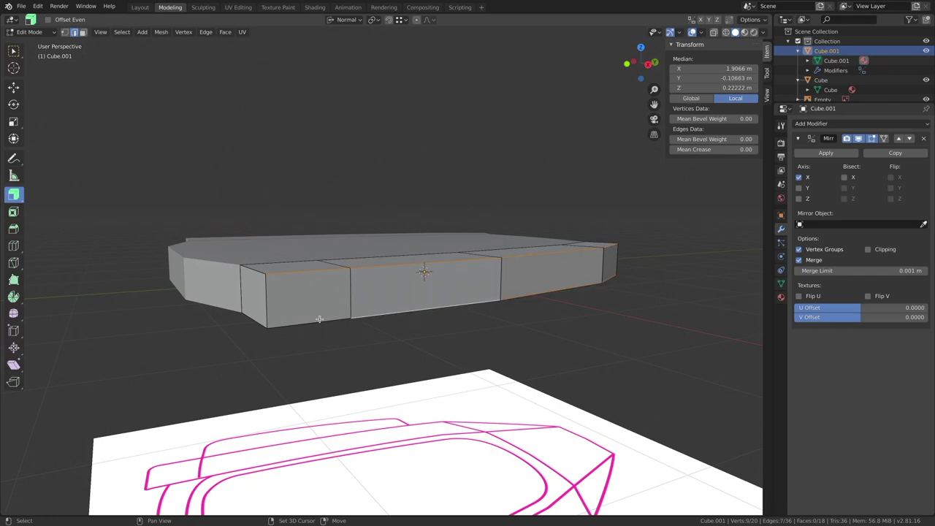
Switch to Blender and scale the selected side edges of the Cube.001 hull by 0.9 along the Z axis
{"action": "key", "text": "s"}
{"action": "key", "text": "z"}
{"action": "key", "text": "z"}
{"action": "type", "text": "0.9"}
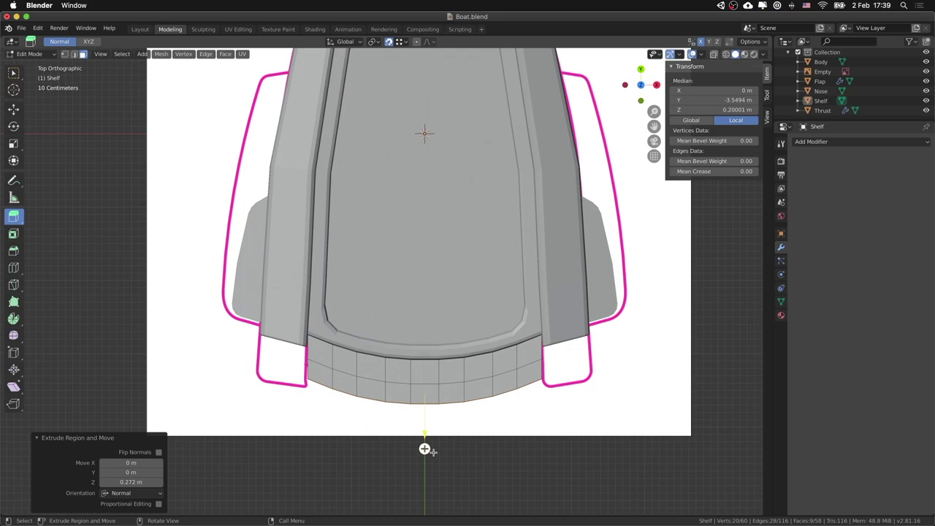
Extrude the selected outer faces of the boat's curved rear shelf
{"action": "key", "text": "e"}
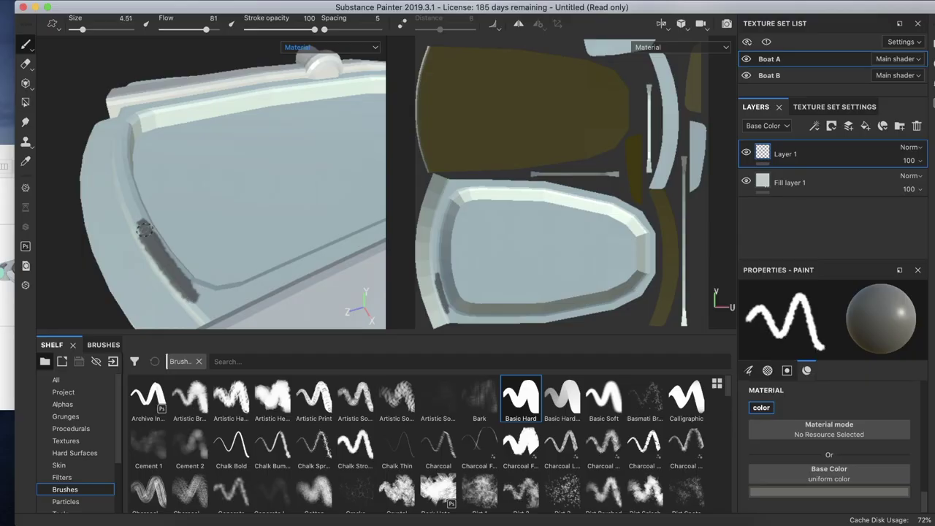
Switch to Substance Painter and paint a dark shading stroke along the inner rim of Boat A on Layer 1 with the Basic Hard brush
{"action": "left_click_drag", "start_coordinate": [447, 291], "coordinate": [448, 204]}
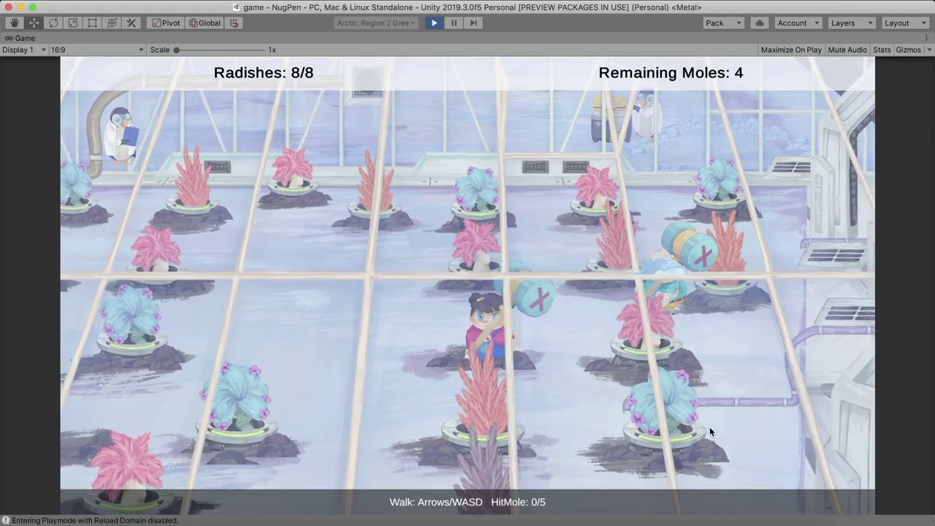
Switch to Unity and playtest the Region 2 Greenhouse level, walking the characters between the potted plants
{"action": "key", "text": "Up"}
{"action": "key", "text": "Left"}
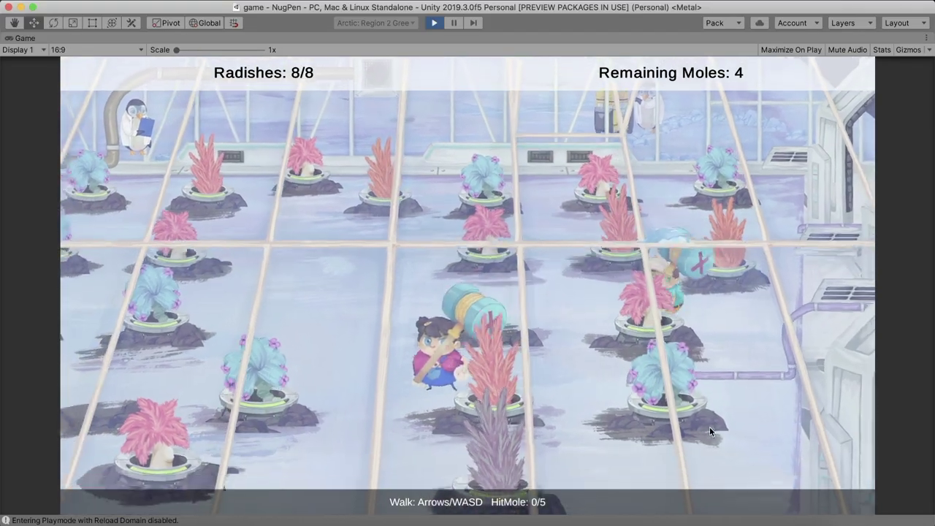
{"action": "key", "text": "Up"}
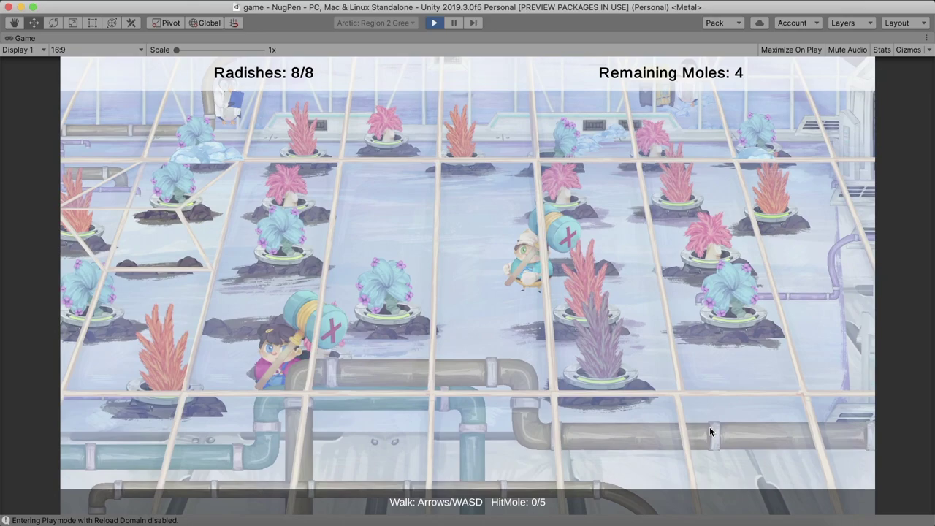
{"action": "key", "text": "Up"}
{"action": "key", "text": "Left"}
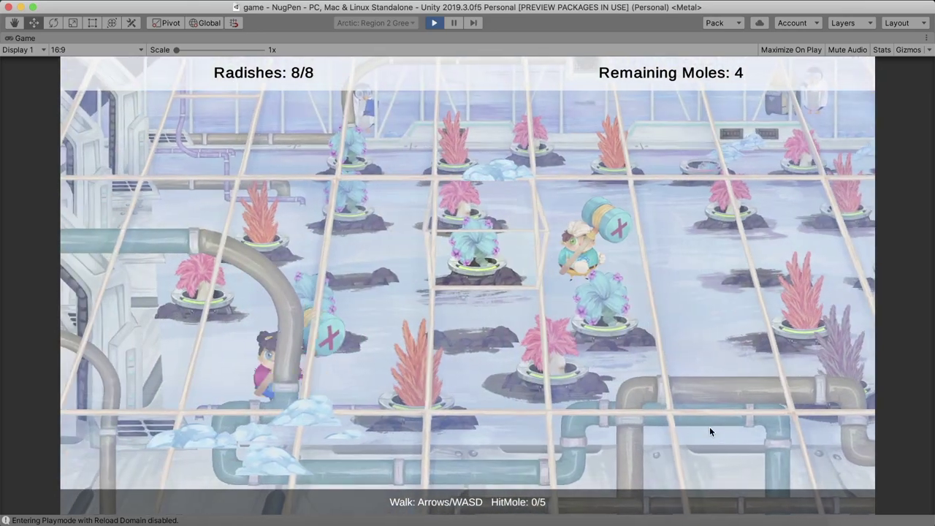
{"action": "key", "text": "Right"}
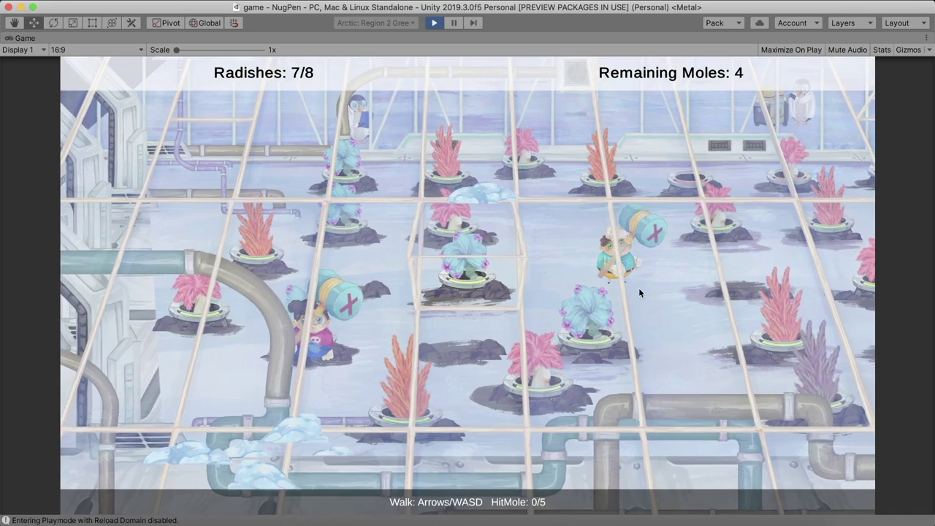
{"action": "key", "text": "Right"}
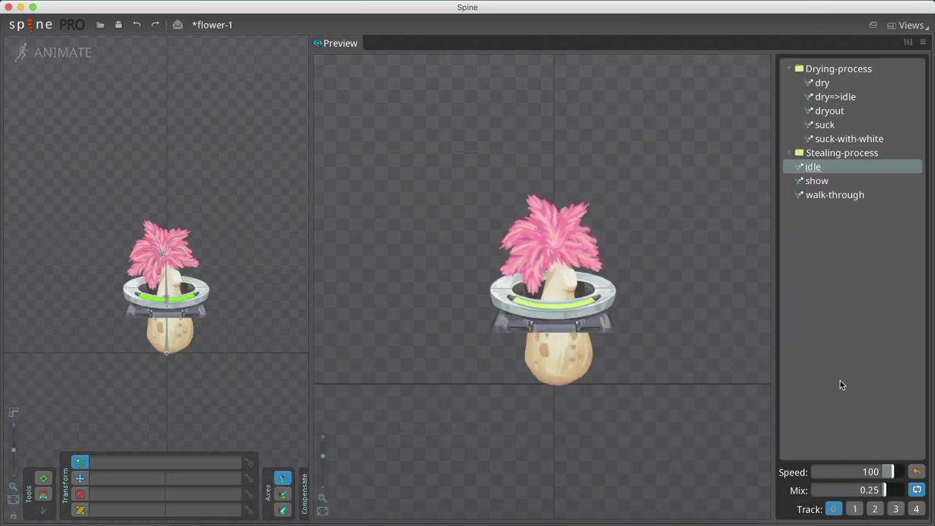
Switch to Spine and preview the flower's suck-with-white and dry animations from the Drying-process group
{"action": "left_click", "coordinate": [852, 140]}
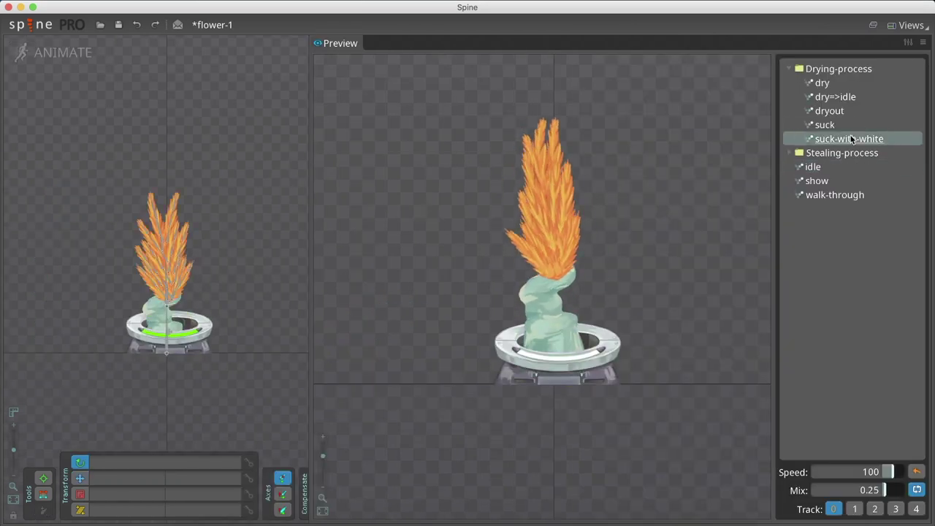
{"action": "left_click", "coordinate": [846, 86]}
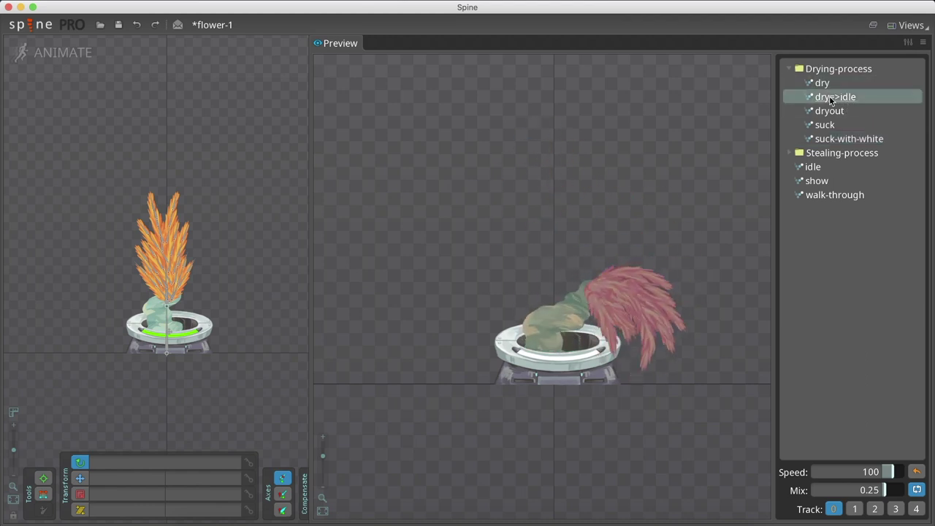